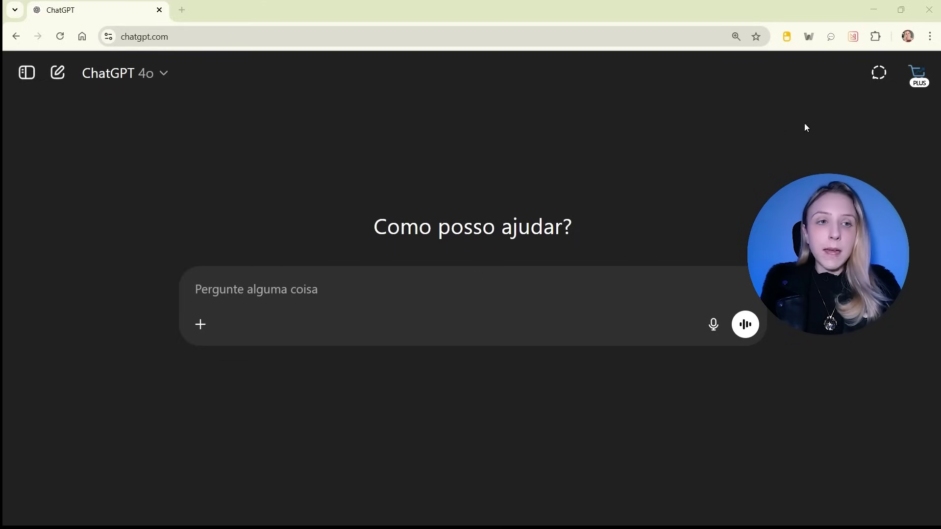
- Open the custom instructions in the personalization settings and enable them for new chats
left_click(917, 73)
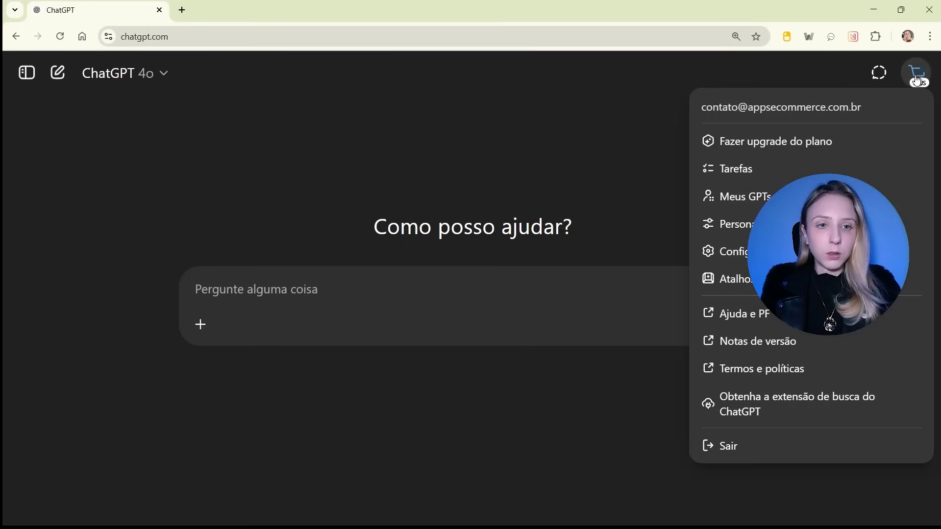
left_click(774, 254)
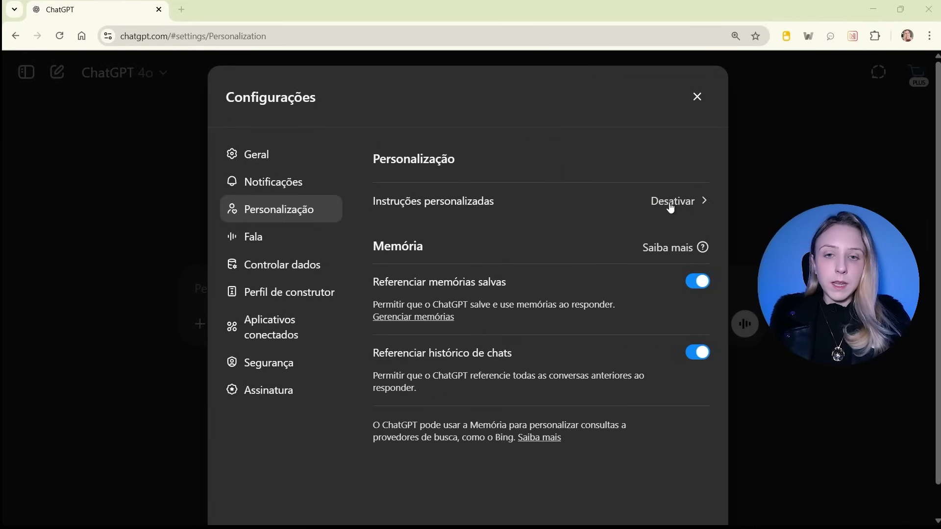
left_click(680, 201)
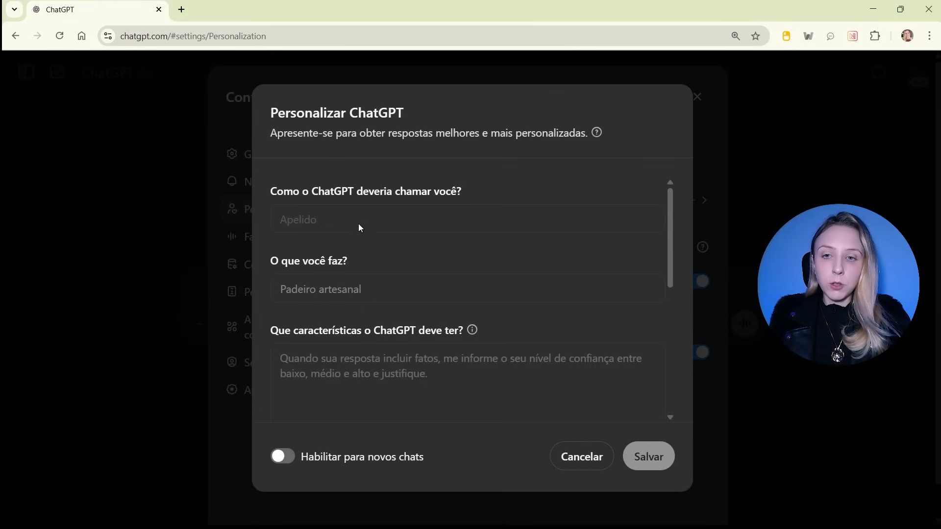
left_click(284, 460)
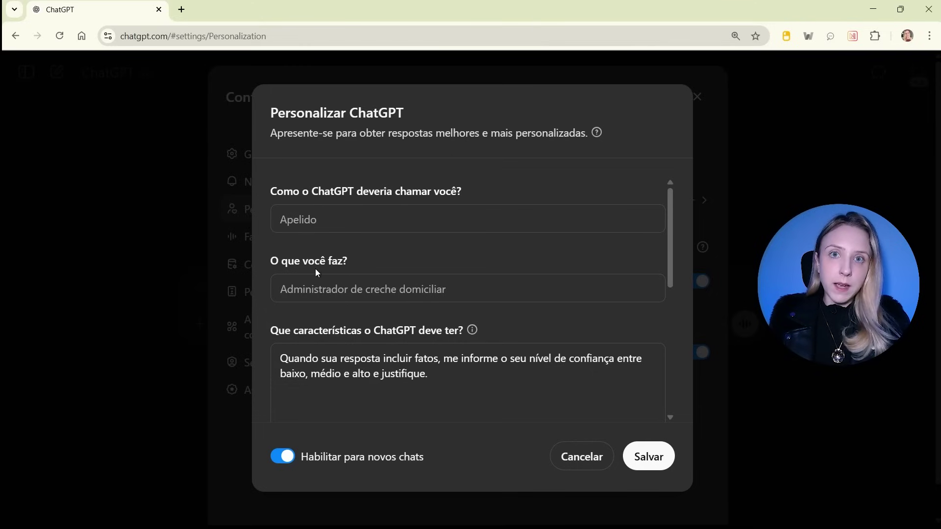
- Replace the ChatGPT traits text with the writing-style instruction beginning "Escreva naturalmente como um ser humano. Mantenha um tom profissional, mas foque em ser conversacional."
scroll(359, 323, "down", 1)
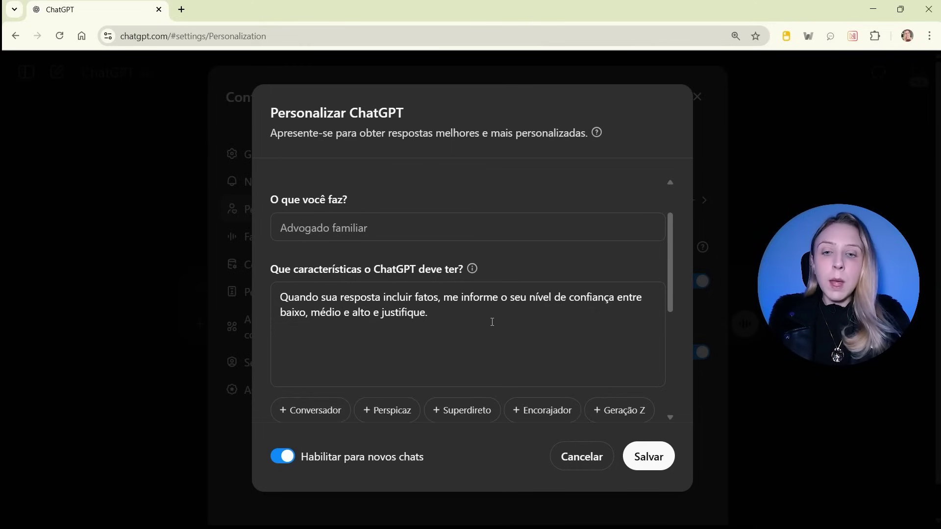
left_click_drag(430, 314, 256, 284)
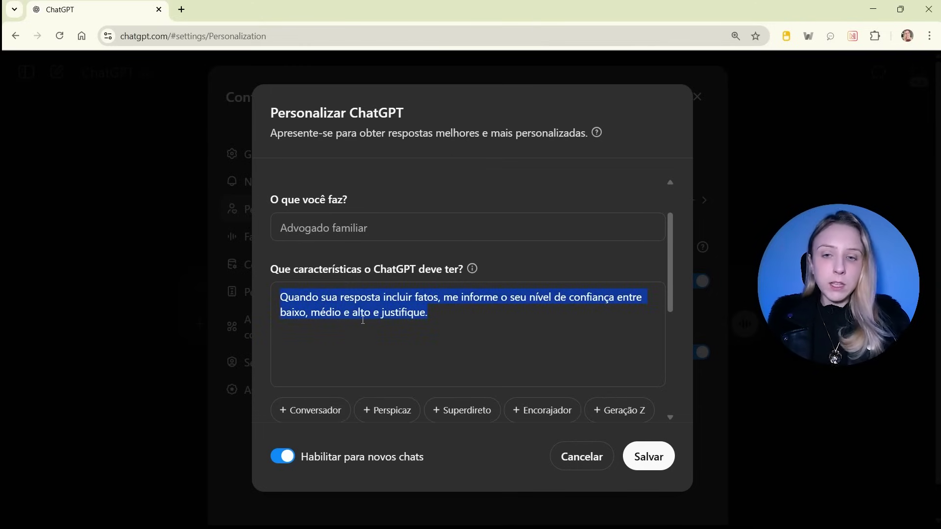
key("BackSpace")
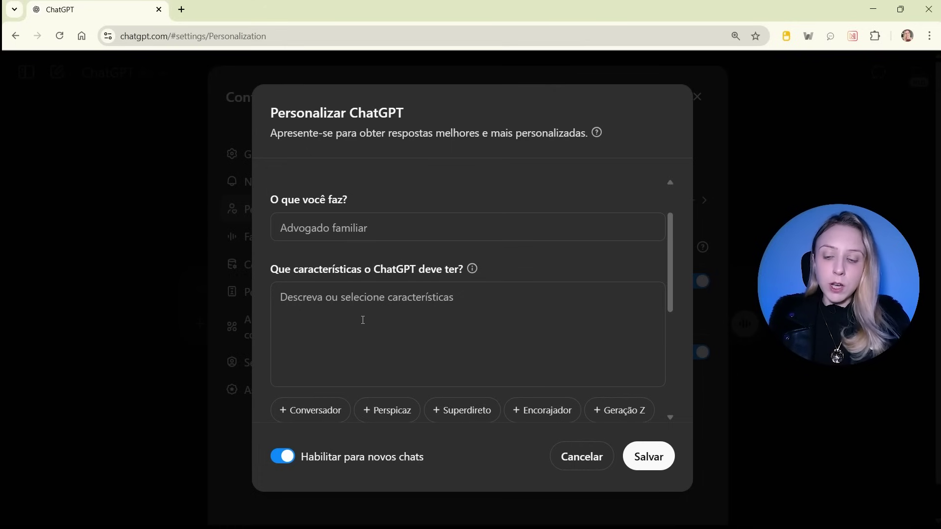
type("Escreva naturalmente como um ser humano. Mantenha um tom profissional, mas foque em ser conversacional. Não use travessões longos e evite aspas. Evite soar como um comunicado de imprensa e evite o uso repetitivo de conectores genéricos. Seja claro, direto e natural, como se estivesse escrevendo para um amigo inteligente. Adicione um toque de personalidade no conteúdo gerado.")
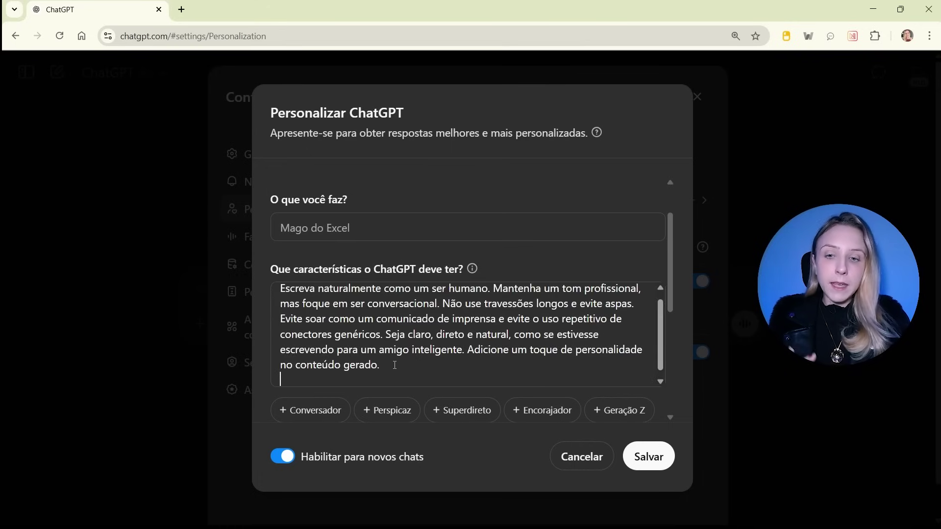
key("BackSpace")
scroll(469, 293, "up", 2)
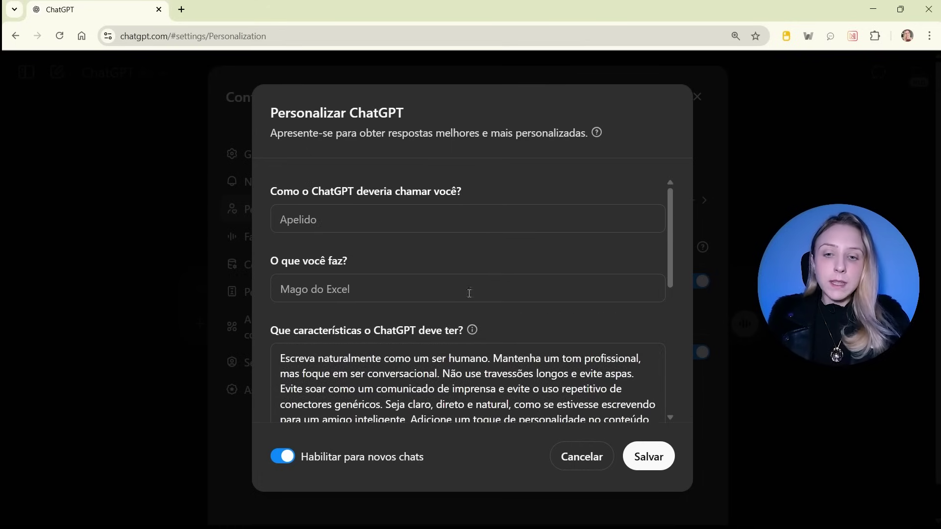
- Delete the existing text from the "Algo mais que o ChatGPT deveria saber sobre você?" field
scroll(469, 293, "down", 3)
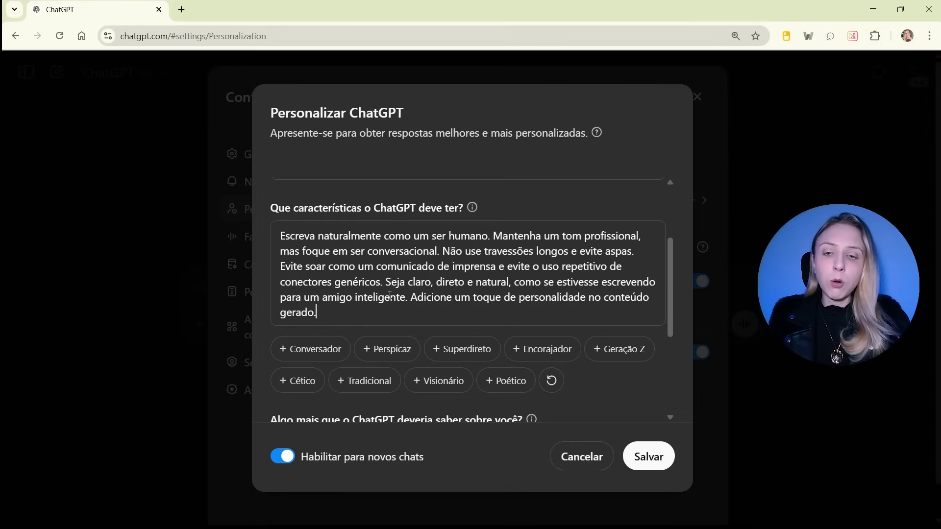
scroll(360, 311, "down", 2)
scroll(369, 365, "down", 2)
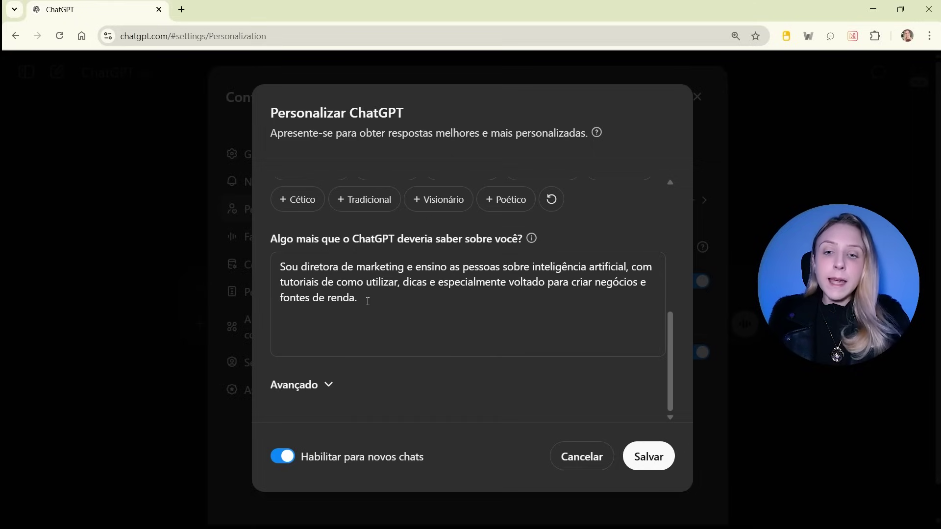
left_click_drag(368, 300, 282, 248)
key("BackSpace")
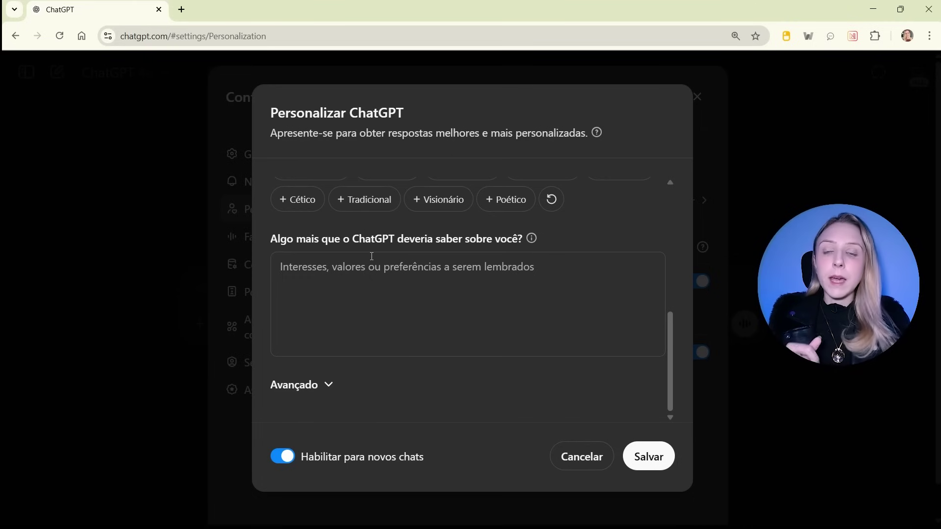
- Review the nickname, occupation, traits and additional information fields, and save the custom instructions
scroll(371, 255, "up", 10)
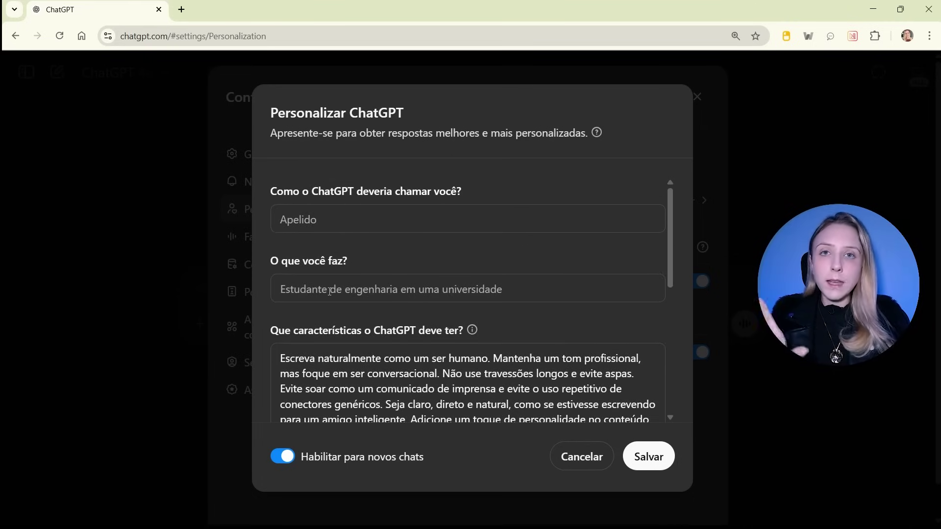
scroll(330, 290, "down", 10)
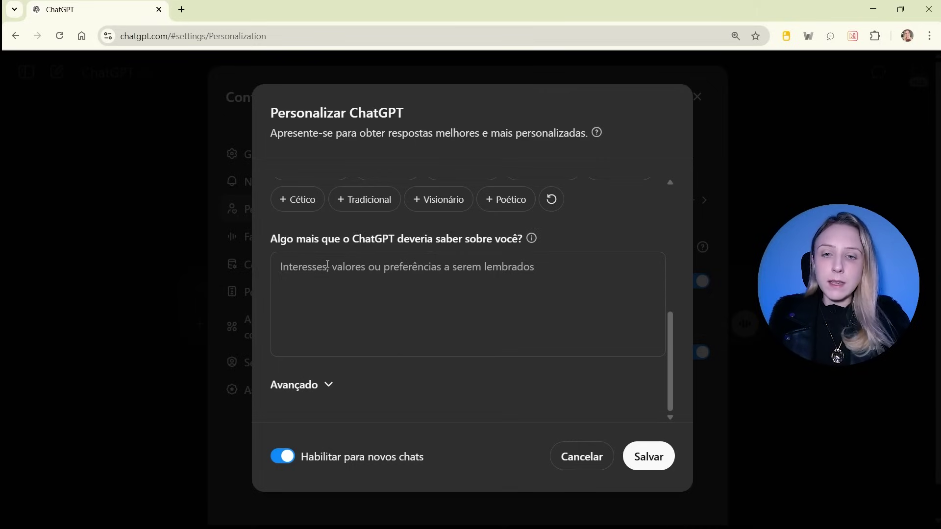
scroll(339, 281, "up", 7)
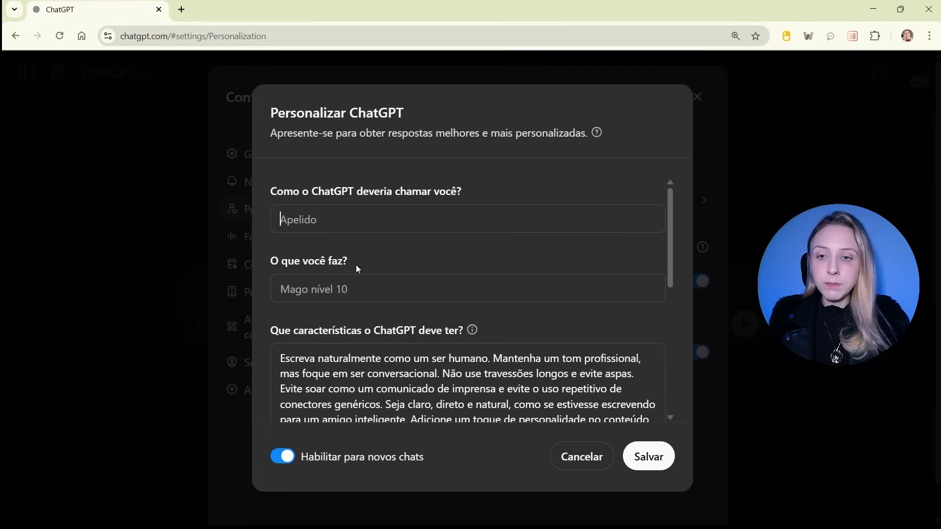
left_click(309, 286)
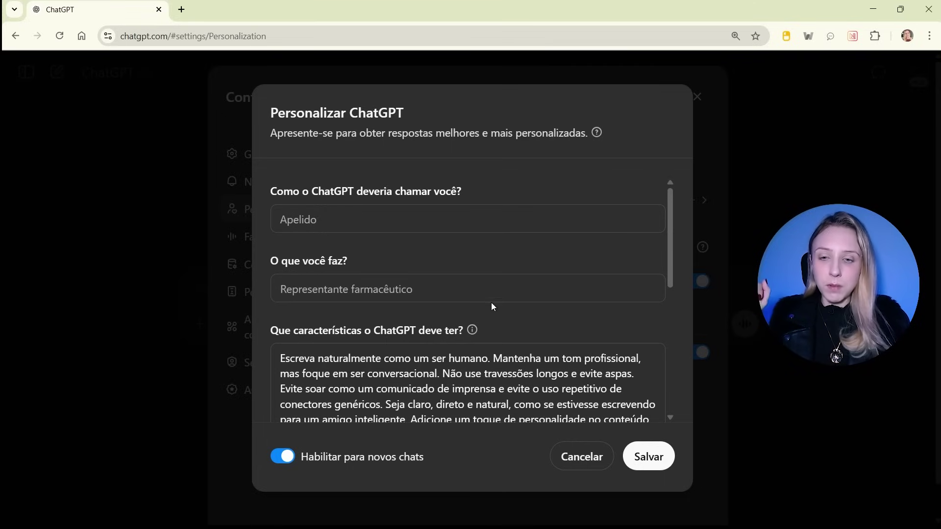
scroll(492, 307, "down", 4)
scroll(490, 301, "up", 2)
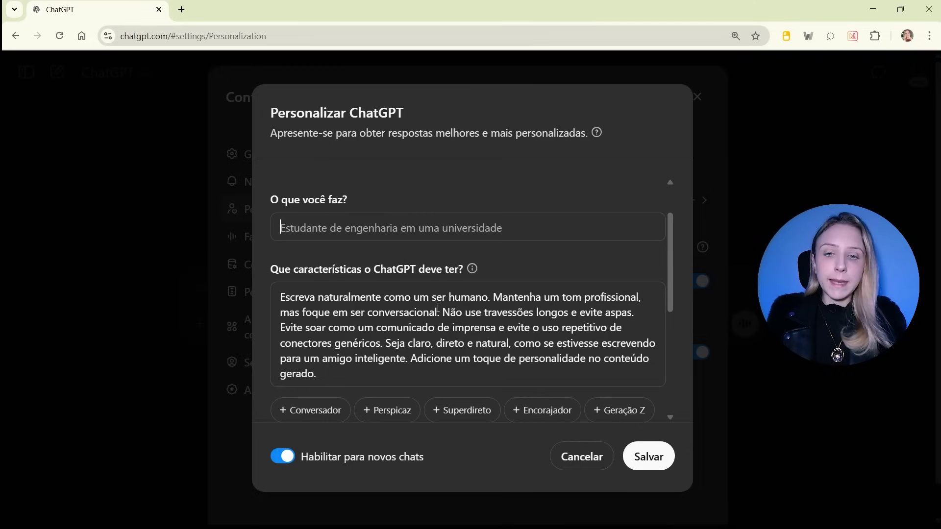
left_click(657, 458)
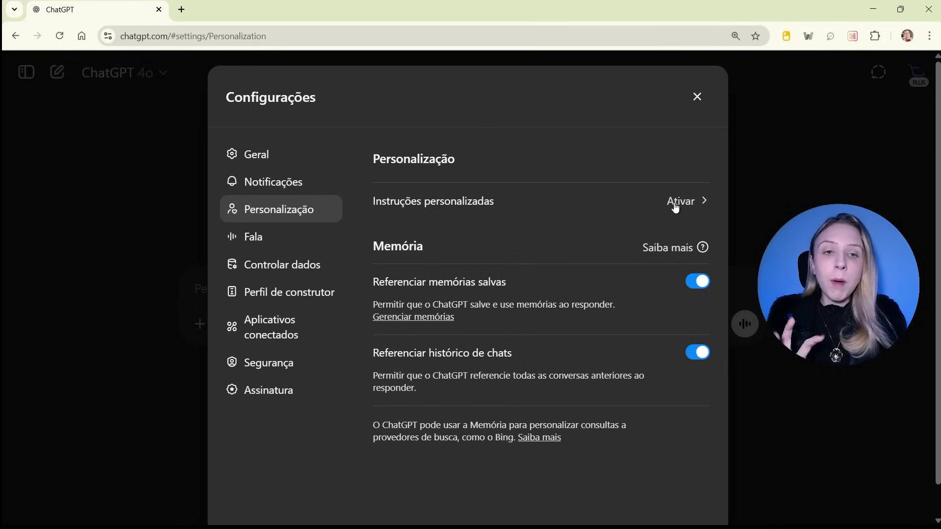
left_click(675, 204)
left_click(285, 458)
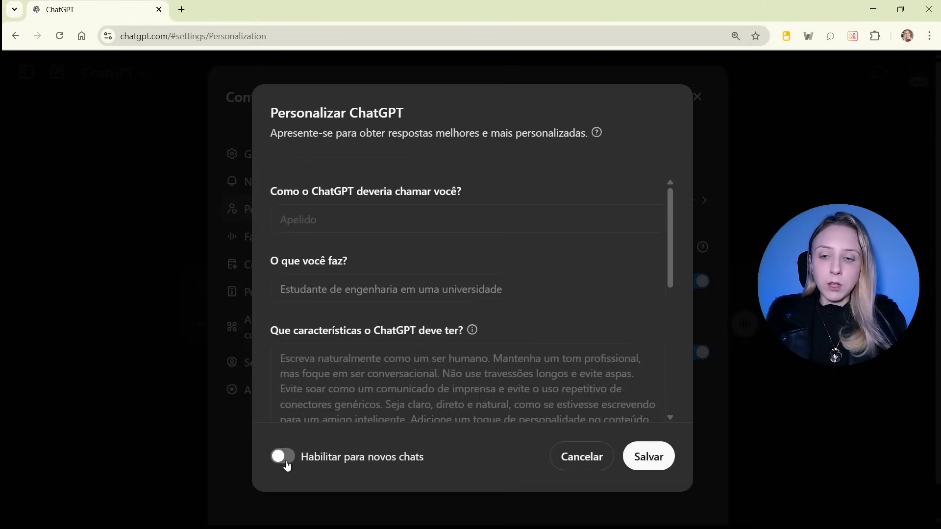
left_click(591, 459)
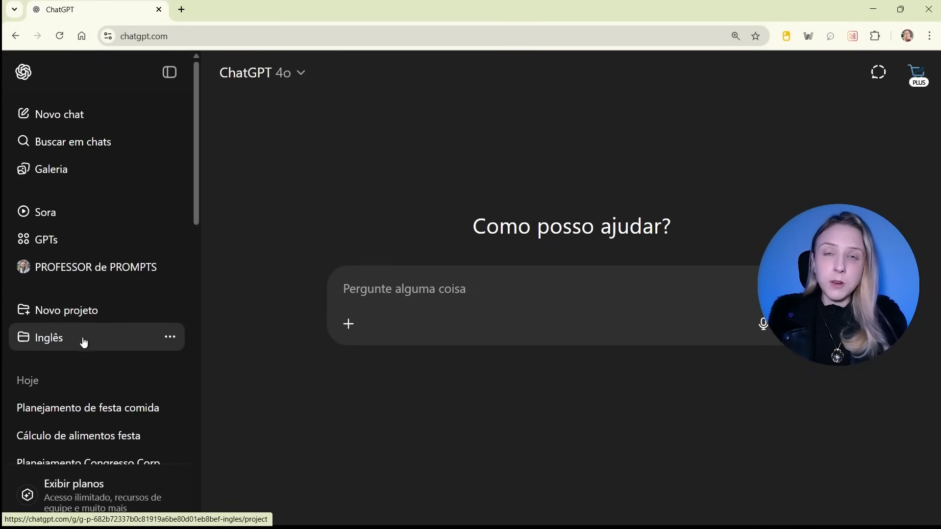
- Create a new project named "Posts Linkedin"
left_click(97, 312)
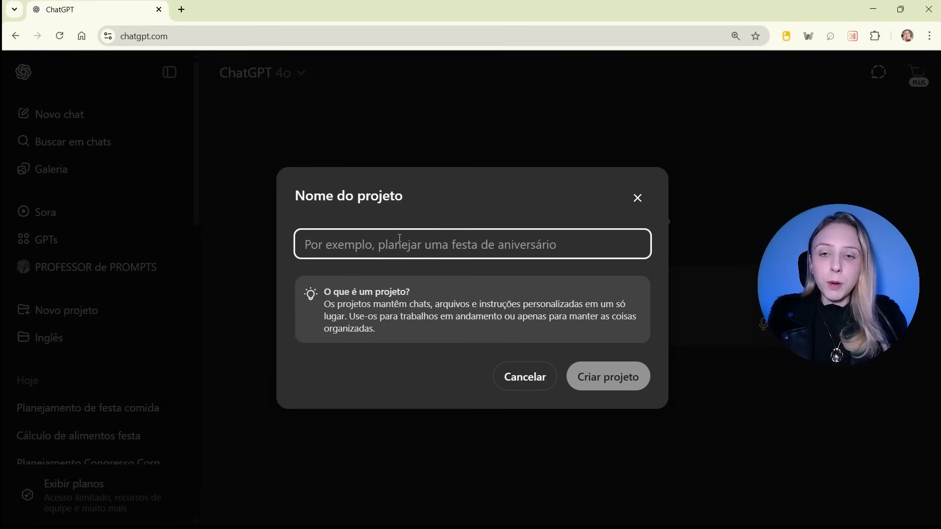
key("Caps_Lock")
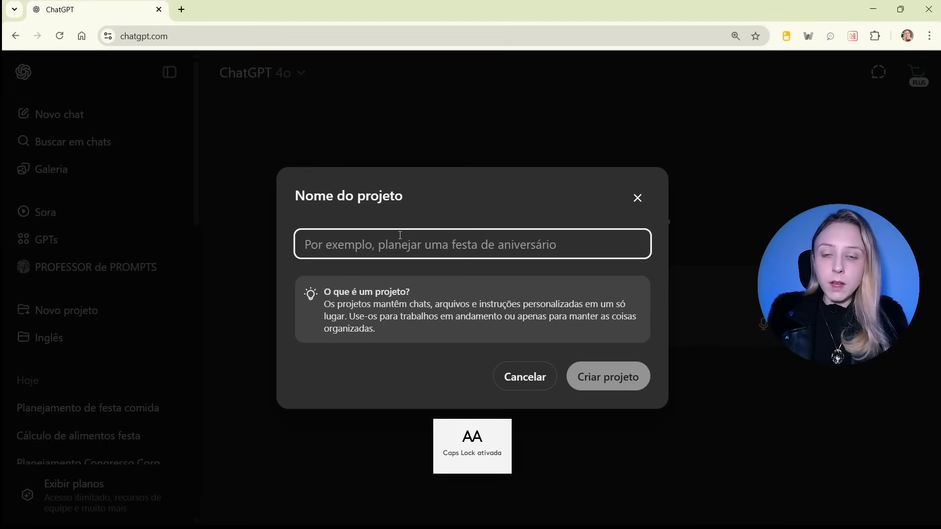
type("P")
key("Caps_Lock")
type("osts ins")
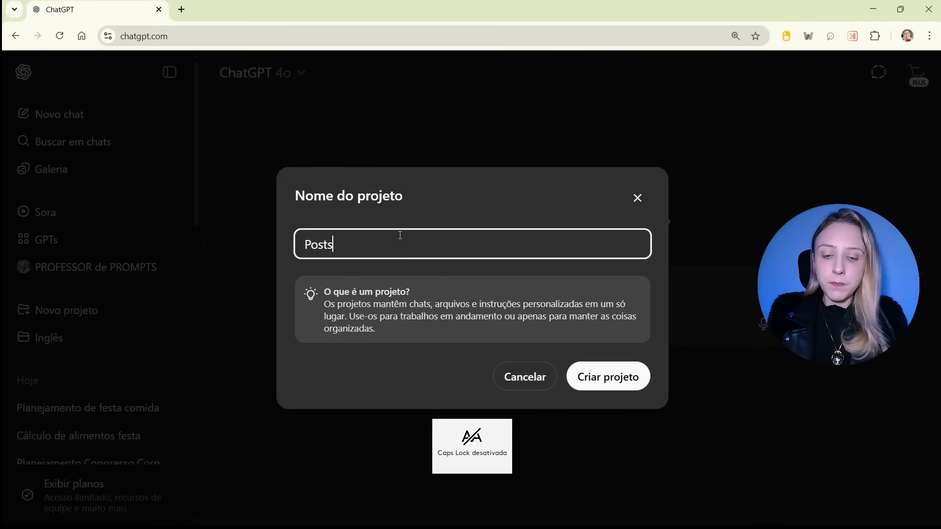
key("BackSpace")
key("BackSpace")
key("BackSpace")
key("Caps_Lock")
type("Li")
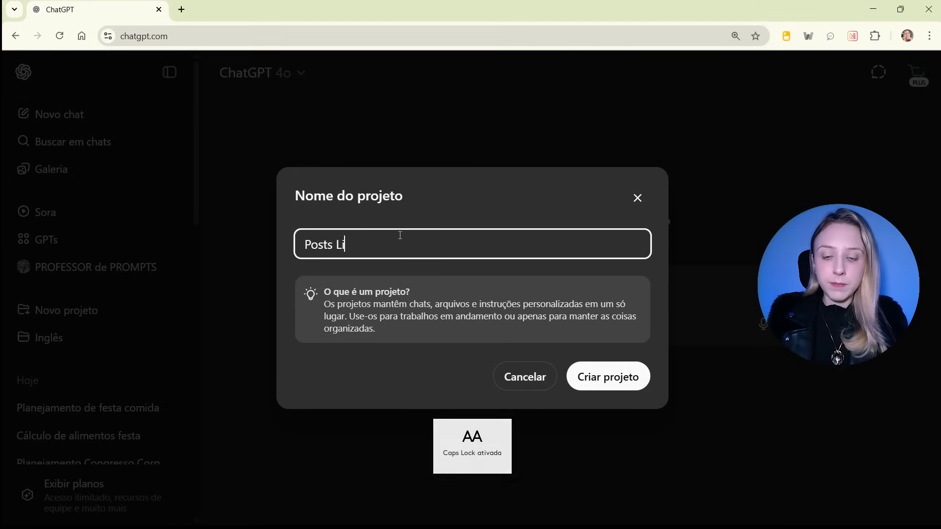
key("Caps_Lock")
type("inkedin")
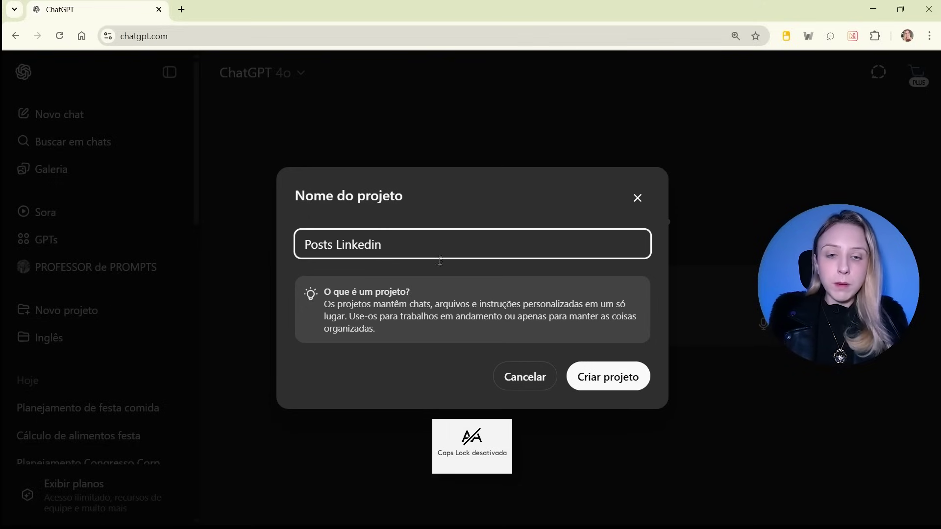
left_click(606, 378)
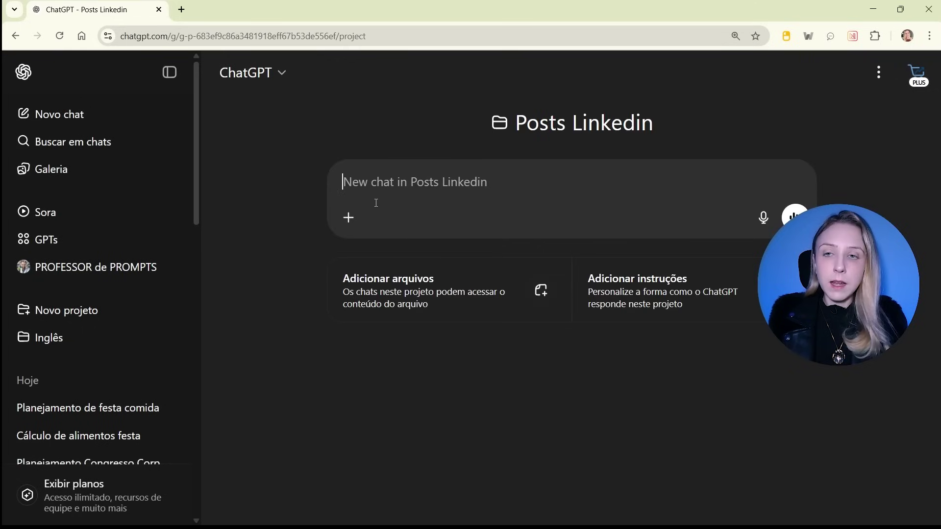
- Add and save project instructions for Posts Linkedin, using the same writing-style text beginning "Escreva naturalmente como um ser humano", and show the sidebar again
left_click(170, 73)
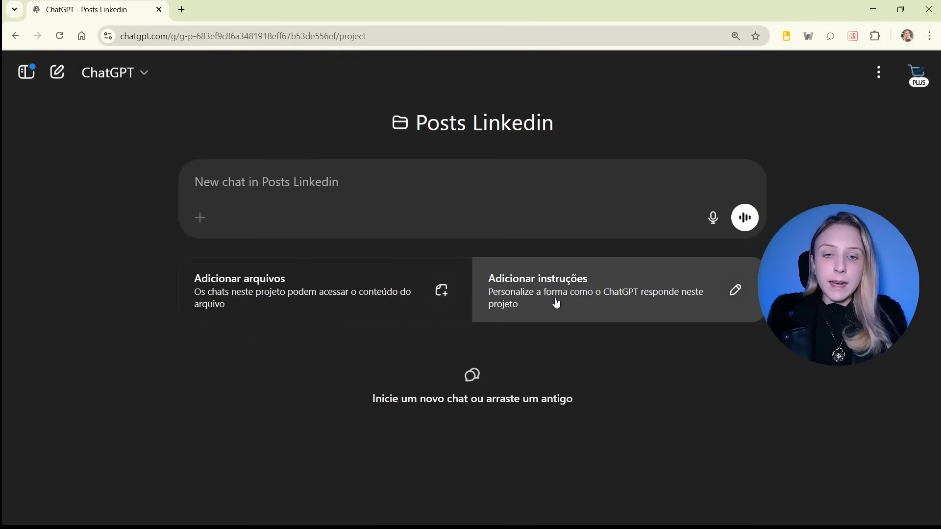
left_click(563, 307)
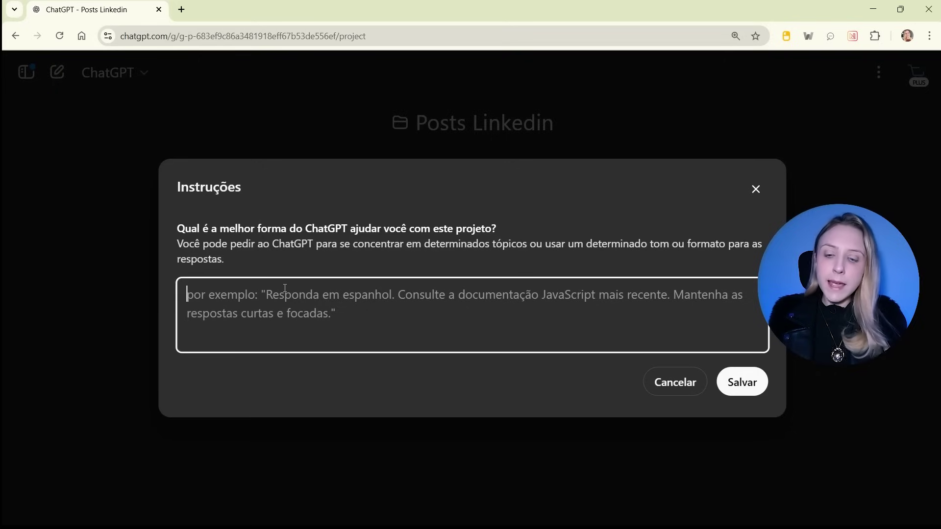
key("ctrl+v")
scroll(306, 294, "up", 1)
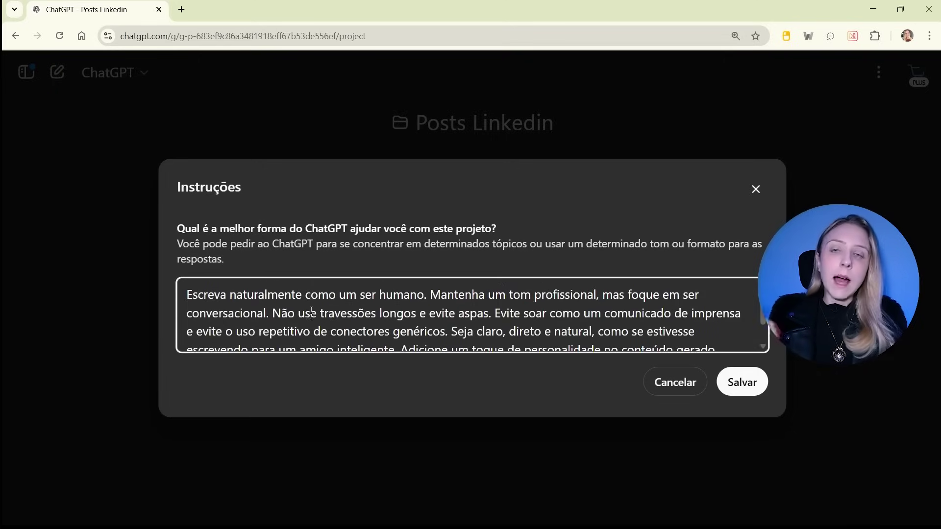
left_click(742, 388)
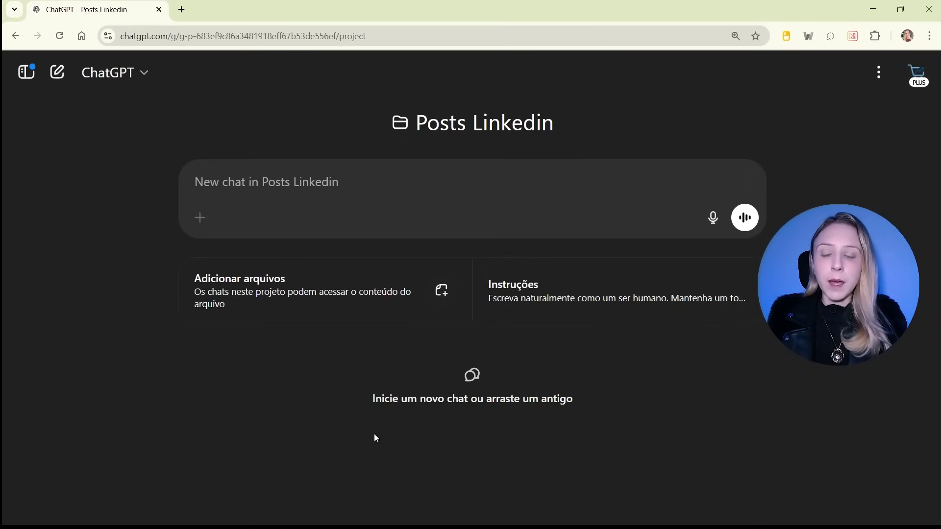
left_click(26, 65)
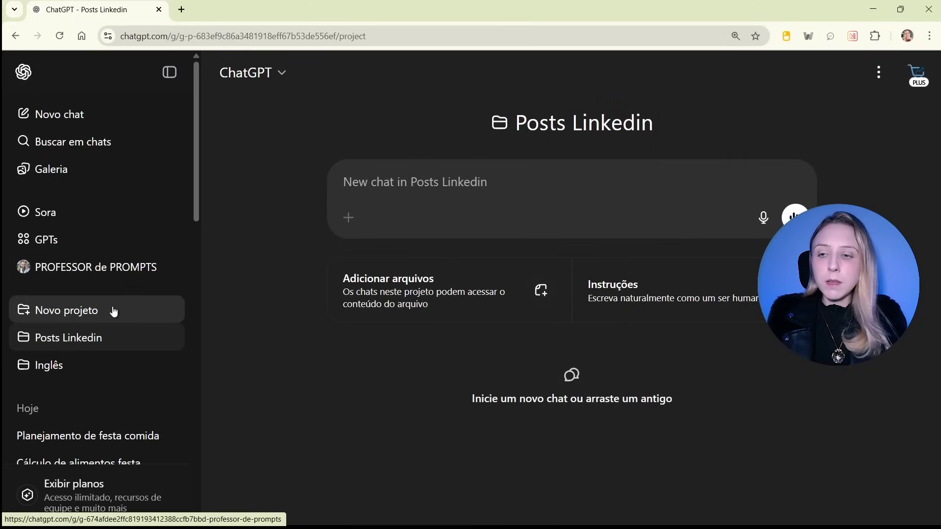